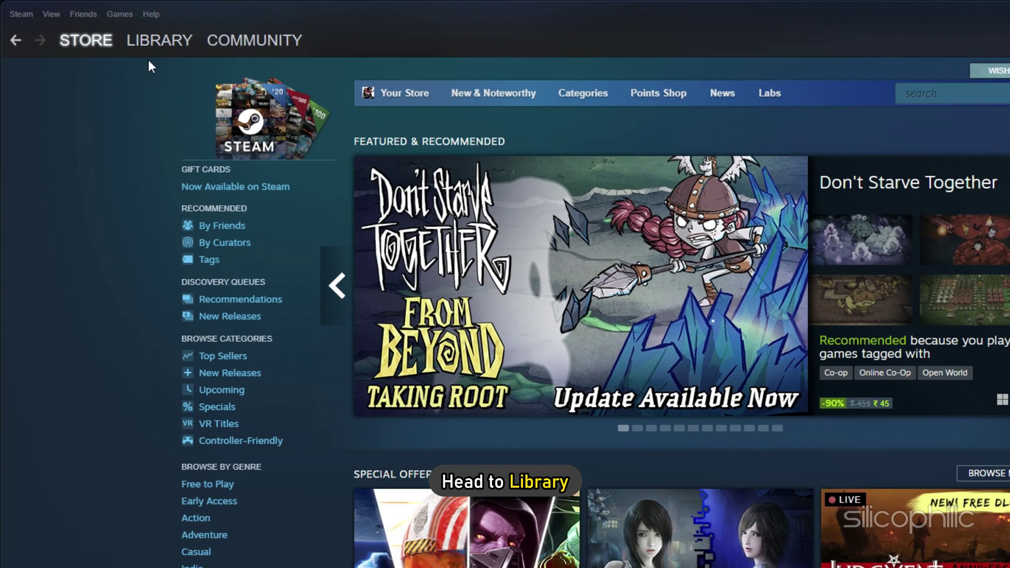
Step: Verify STAR WARS Jedi: Survivor's game files from its Steam Properties, Local Files section
left_click(130, 40)
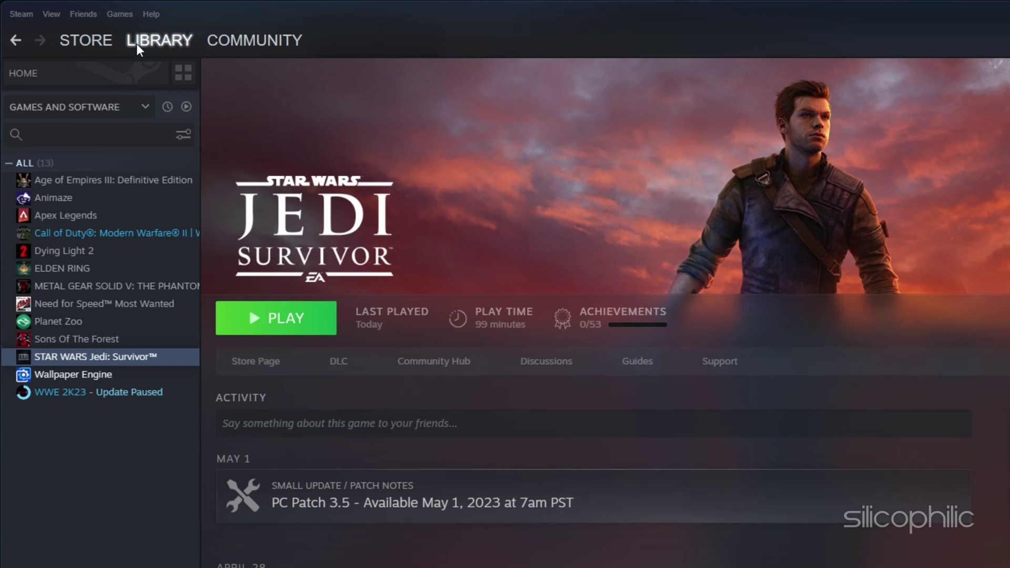
right_click(55, 363)
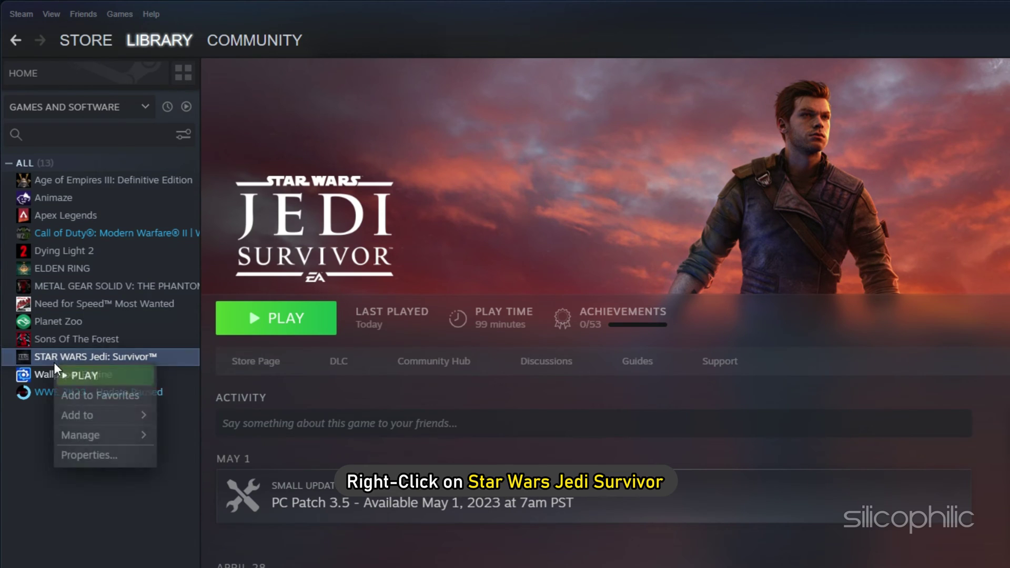
left_click(96, 455)
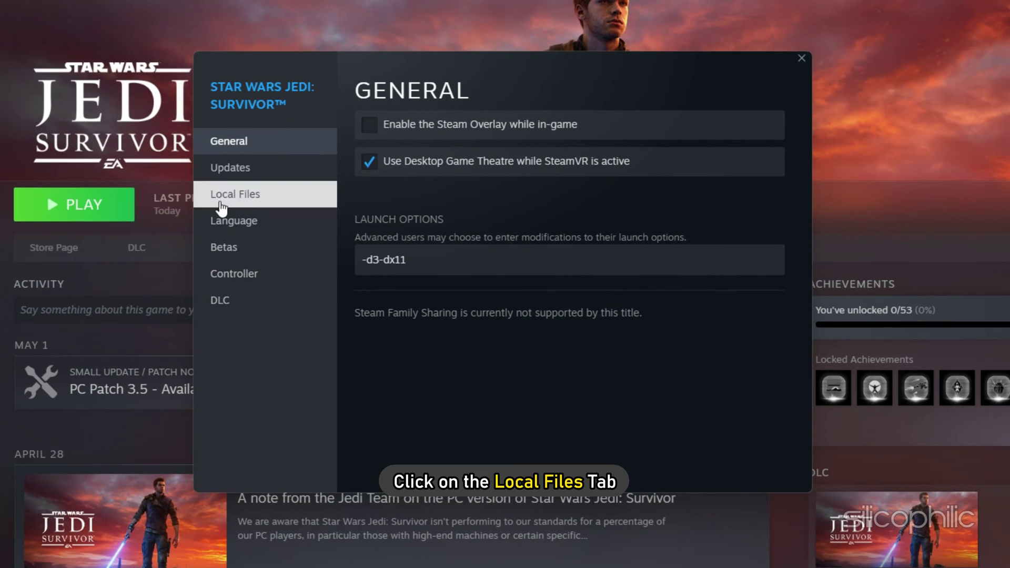
left_click(224, 206)
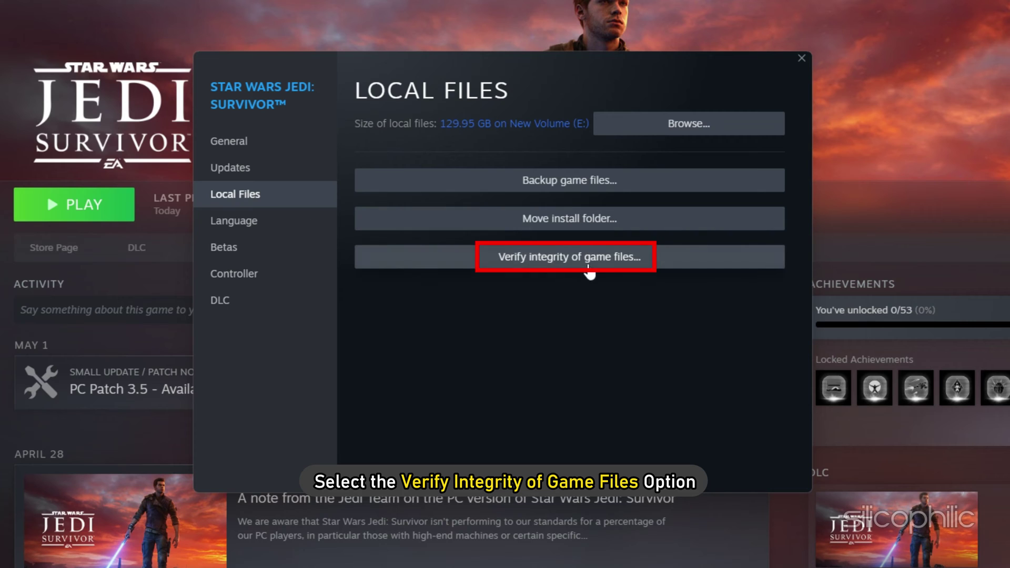
left_click(603, 258)
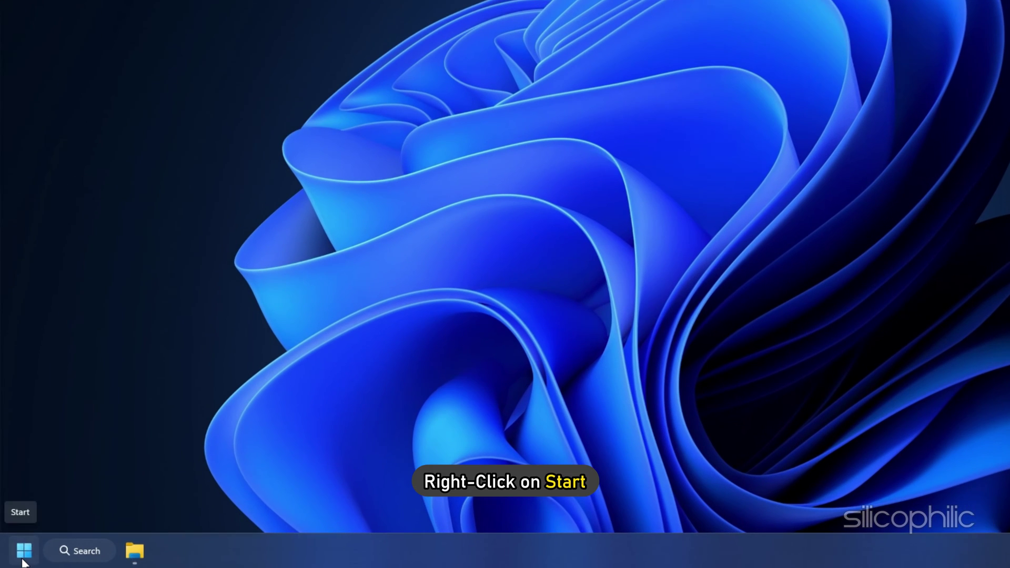
Step: Uninstall the NVIDIA GeForce RTX 3070 under Display adaptors in Device Manager
right_click(16, 555)
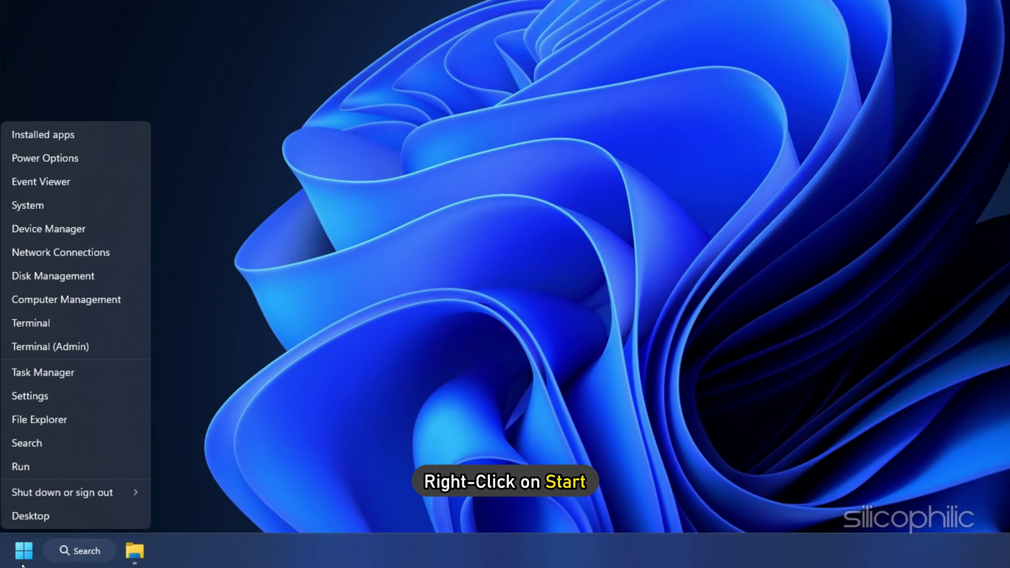
left_click(39, 228)
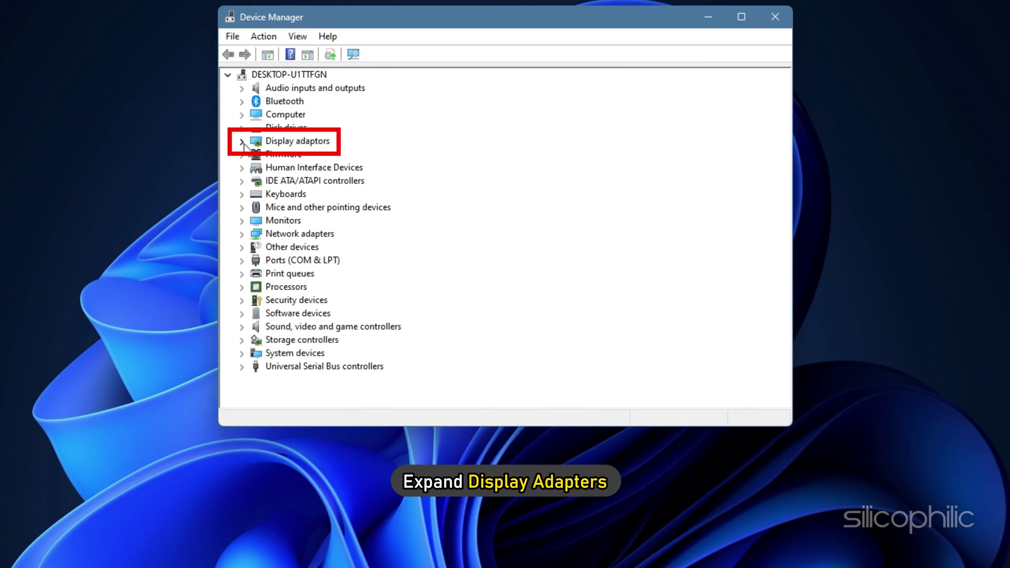
left_click(243, 142)
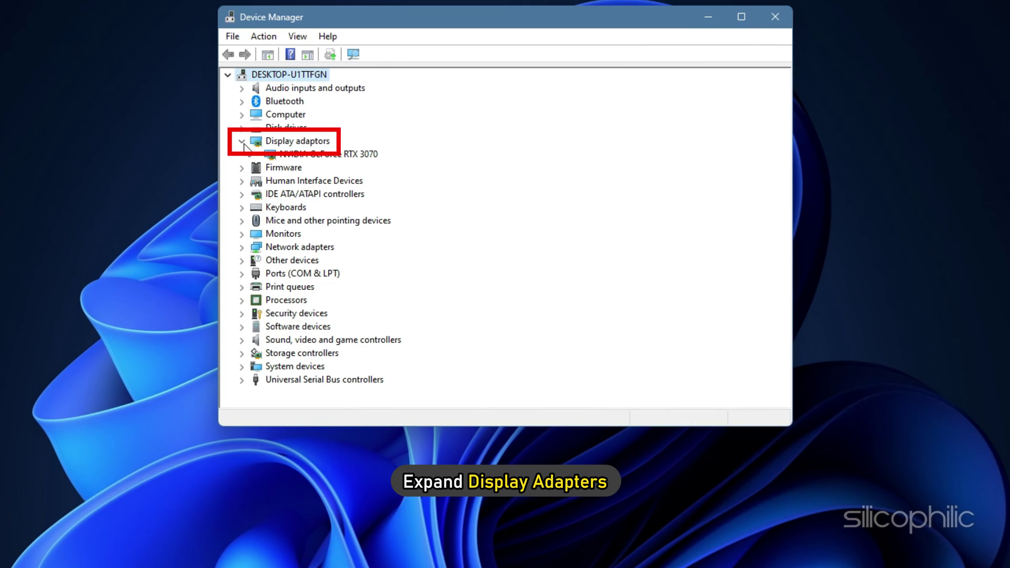
right_click(287, 155)
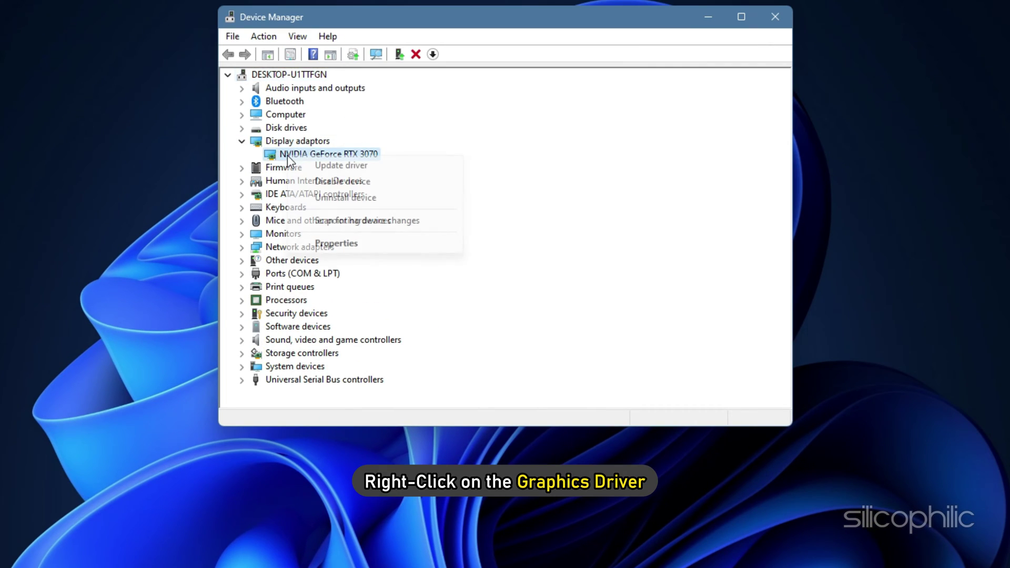
left_click(341, 198)
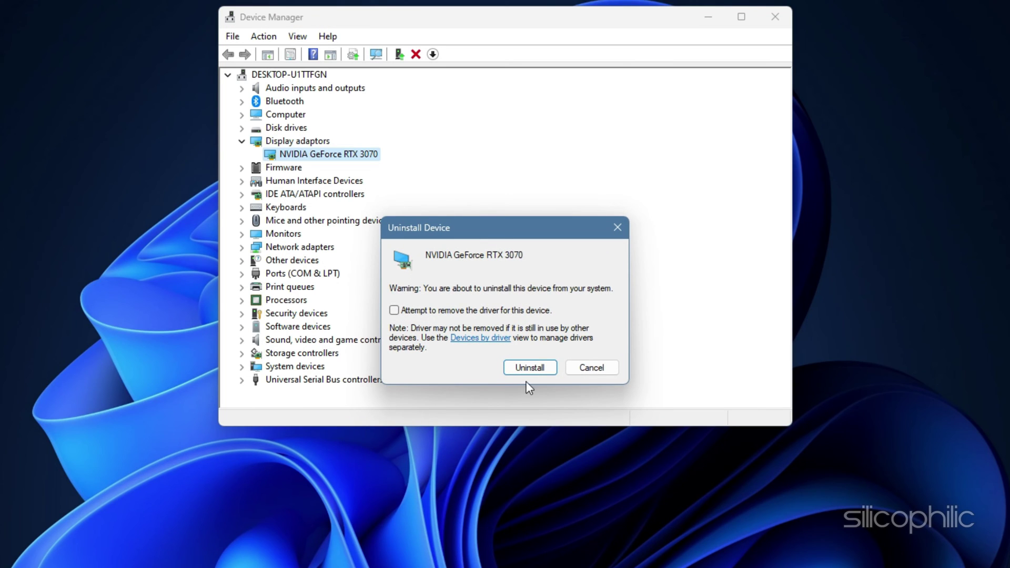
left_click(536, 368)
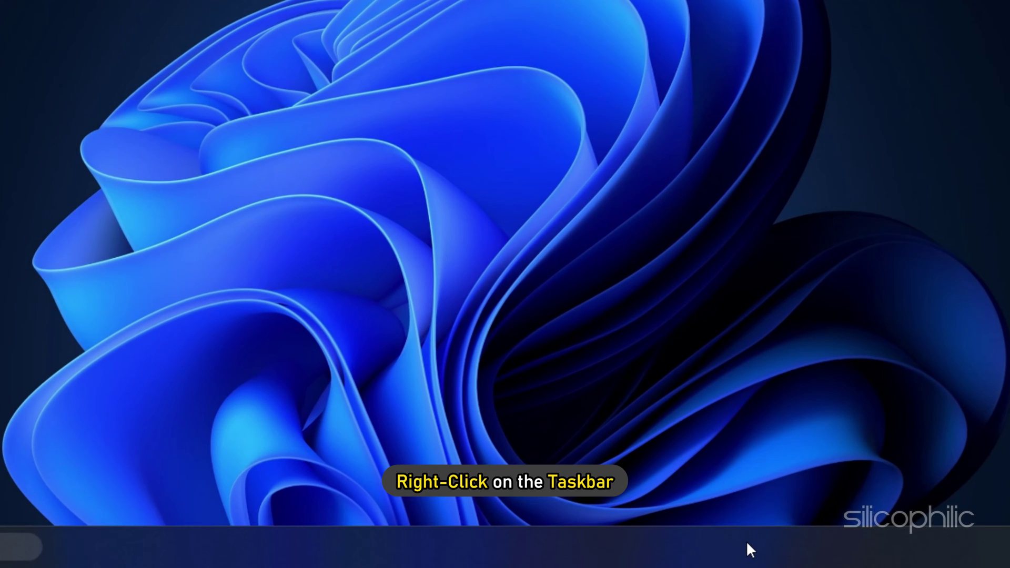
Step: End the VB-AUDIO Virtual Audio Device Mixing Console Application task in Task Manager
right_click(679, 554)
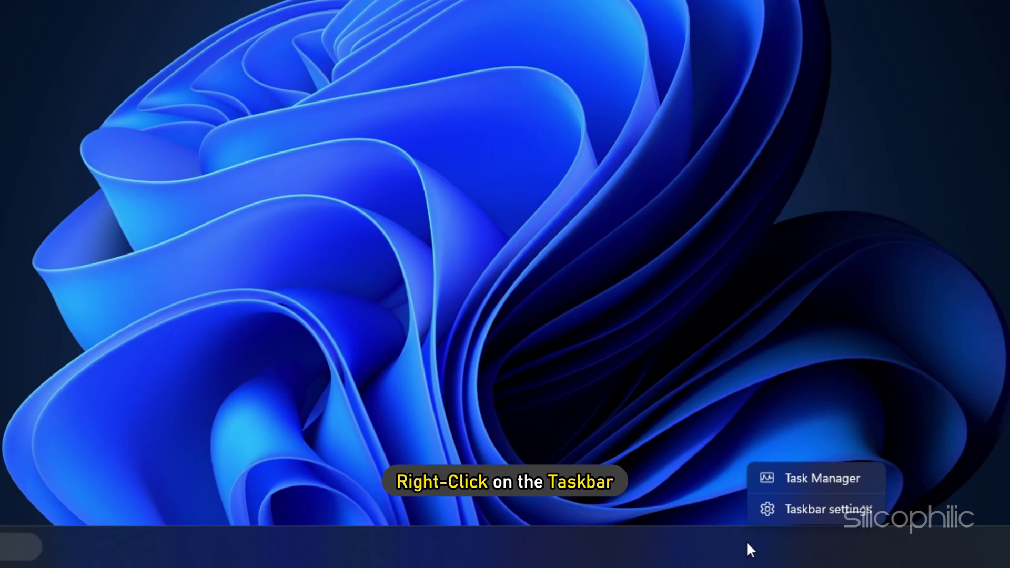
left_click(812, 479)
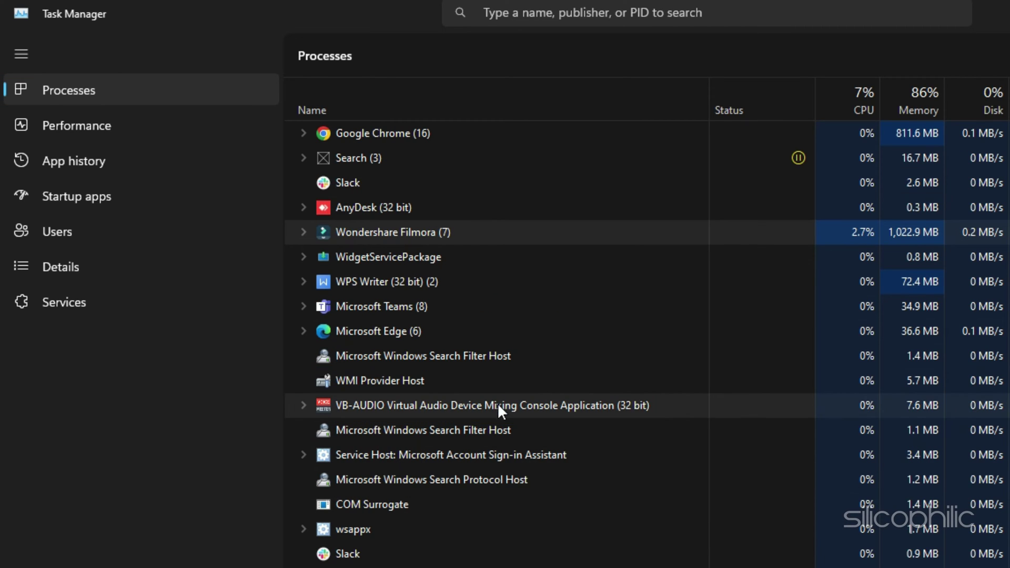
right_click(473, 407)
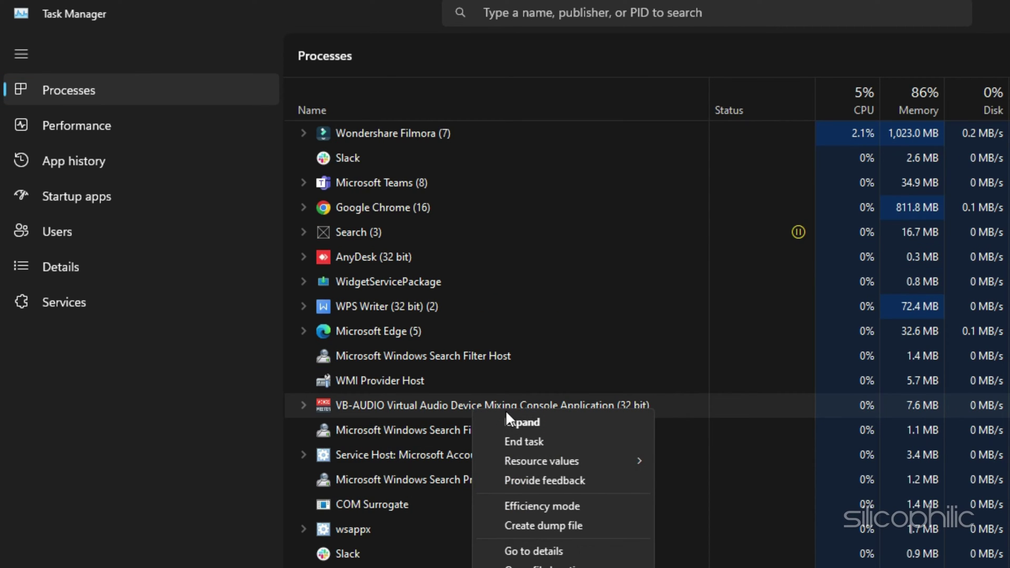
left_click(532, 441)
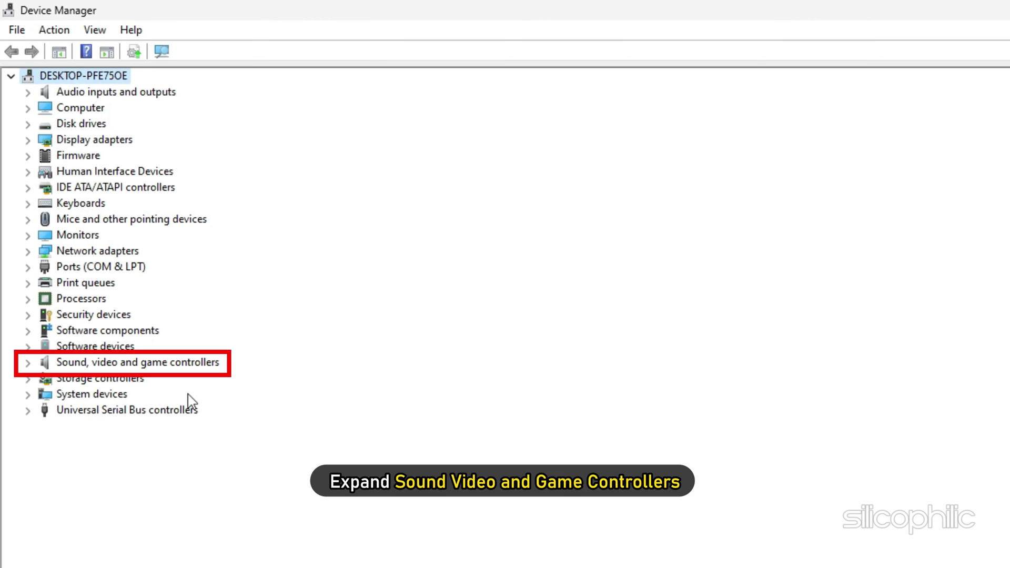
Step: Disable VB-Audio VoiceMeeter VAIO under Sound, video and game controllers, confirming with Yes
left_click(28, 363)
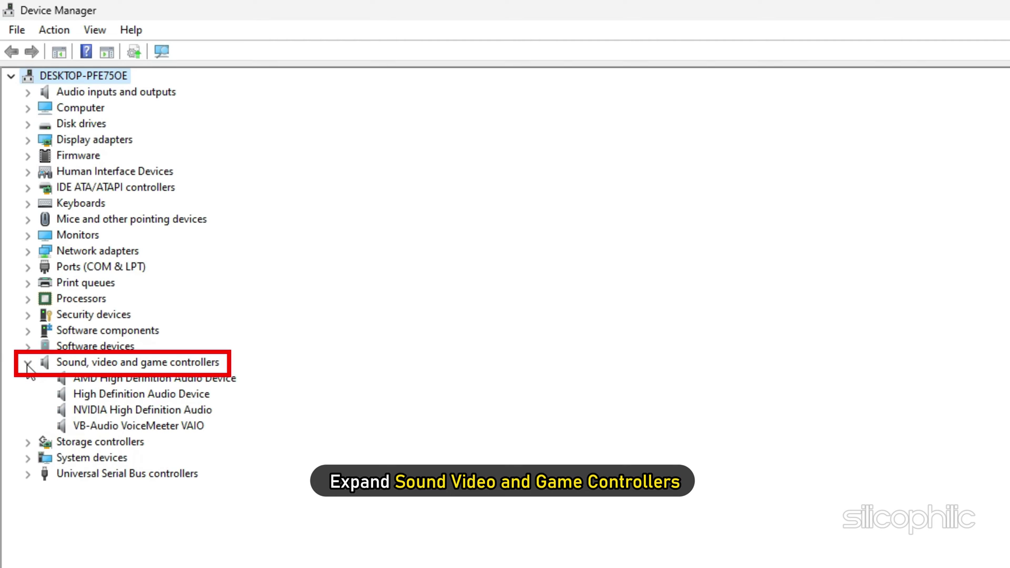
right_click(107, 426)
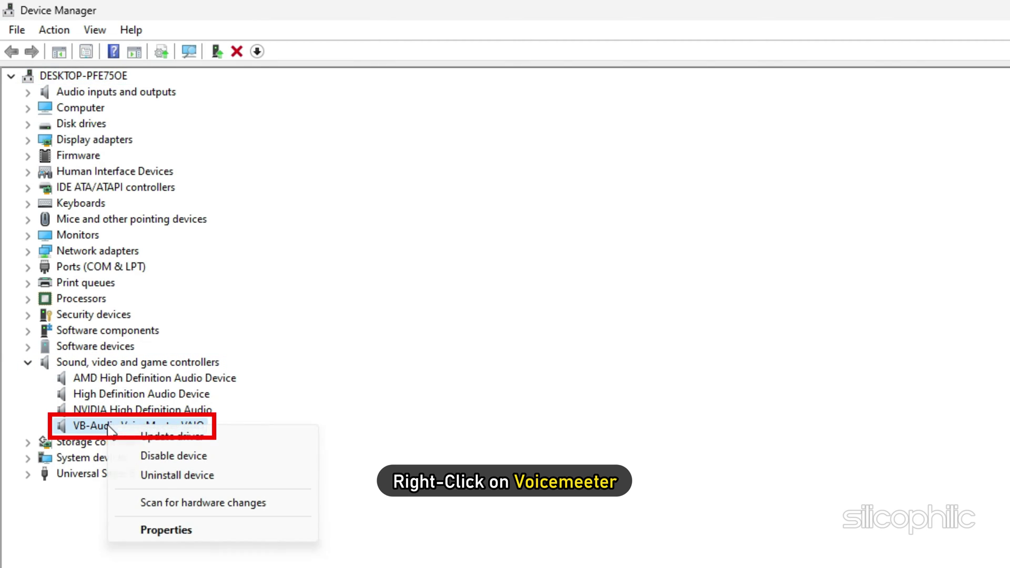
left_click(167, 456)
left_click(747, 406)
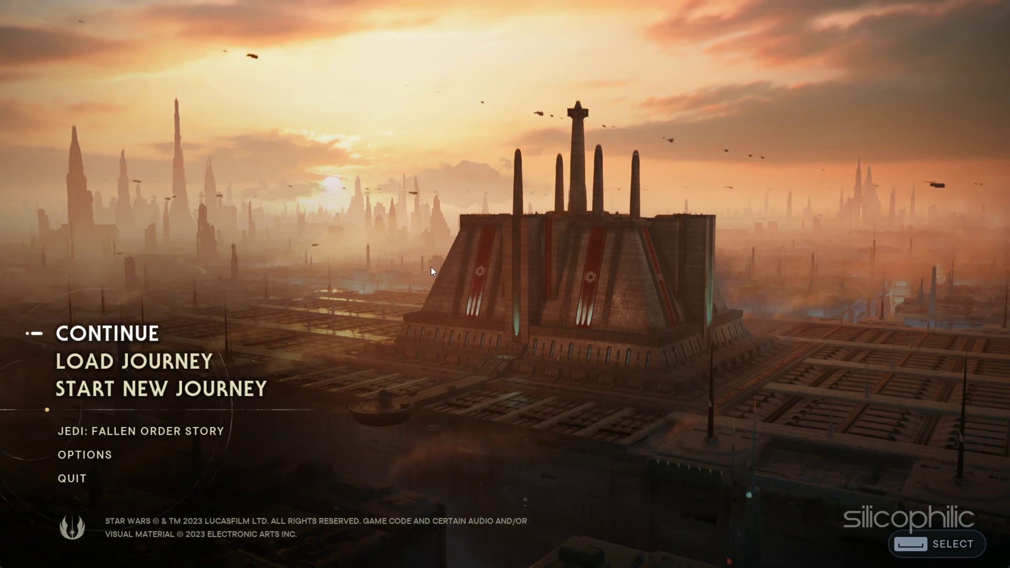
Step: Go to OPTIONS and then the VISUALS tab from the Jedi: Survivor main menu
left_click(87, 455)
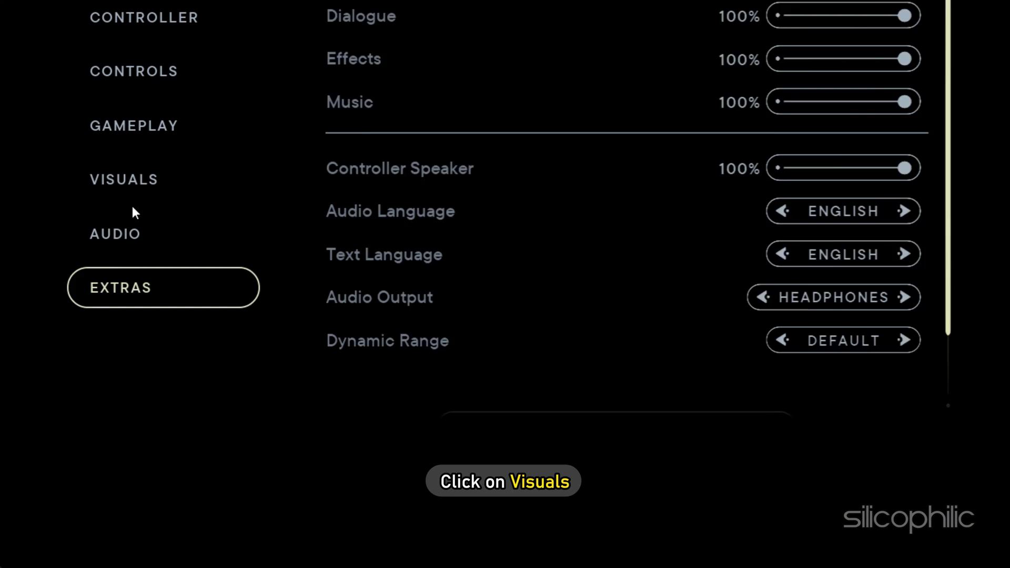
left_click(132, 179)
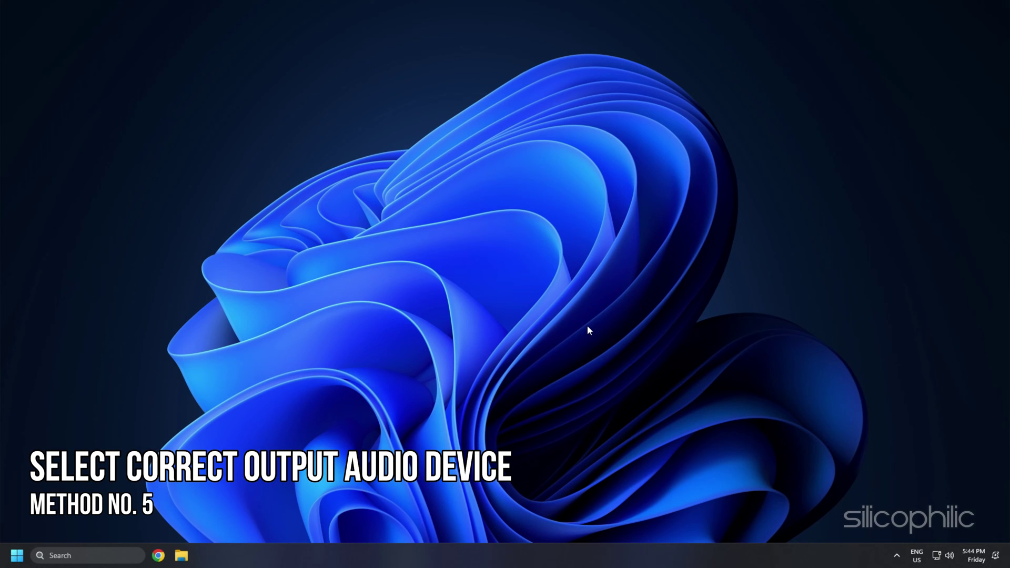
Step: Choose Speakers as the output device in Windows Sound settings
left_click(84, 555)
type("sound")
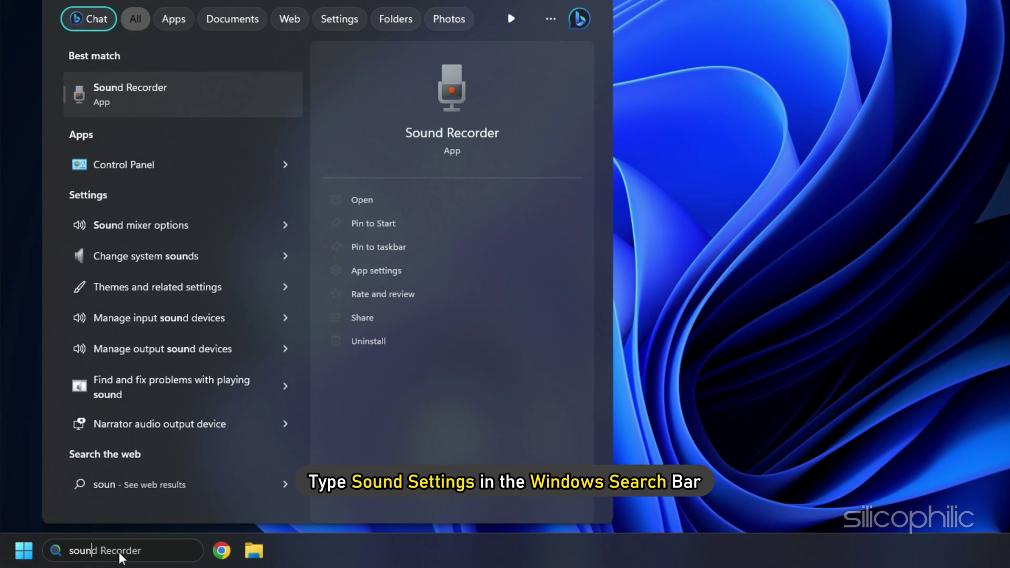
type(" settings")
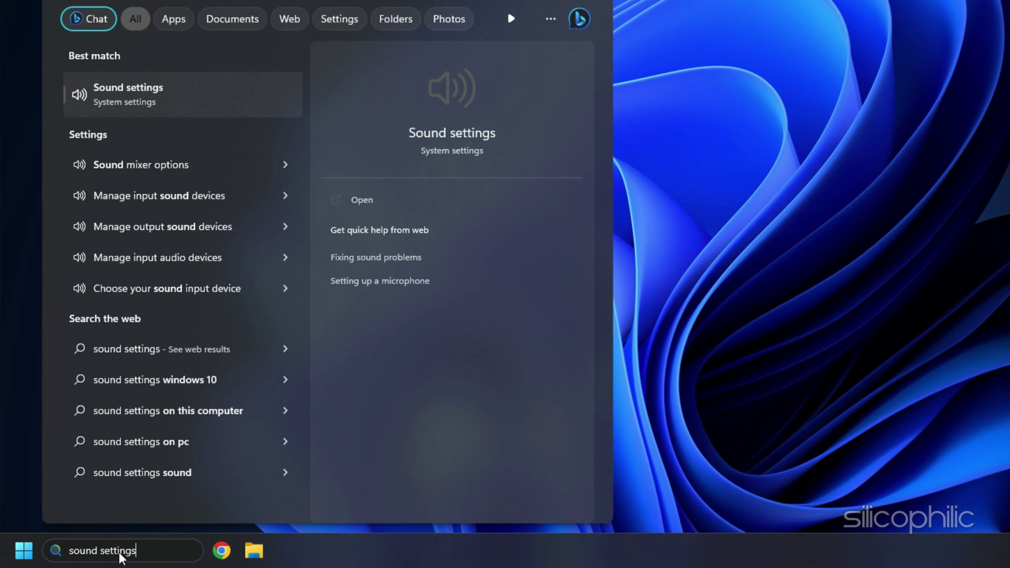
left_click(147, 100)
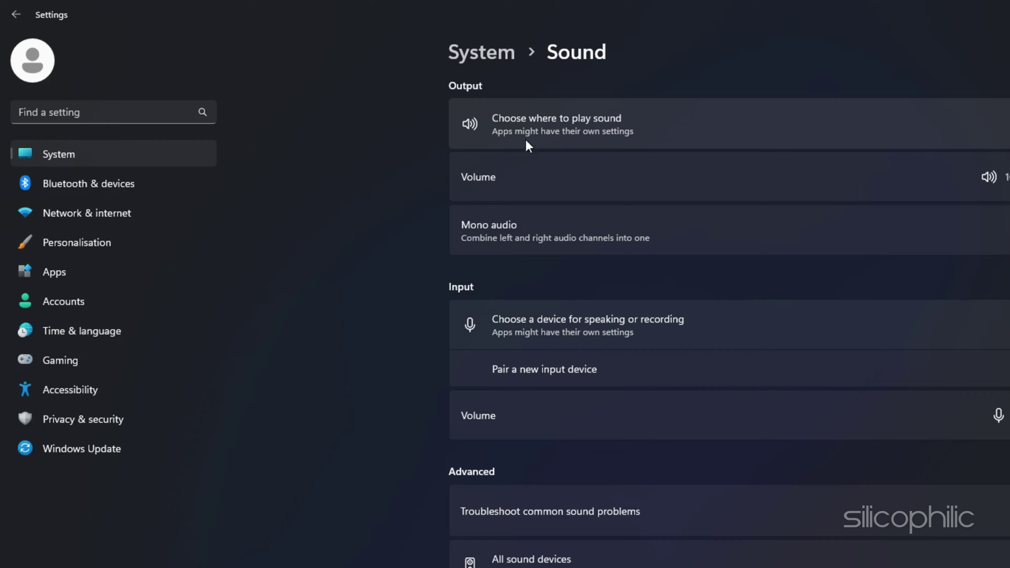
left_click(355, 96)
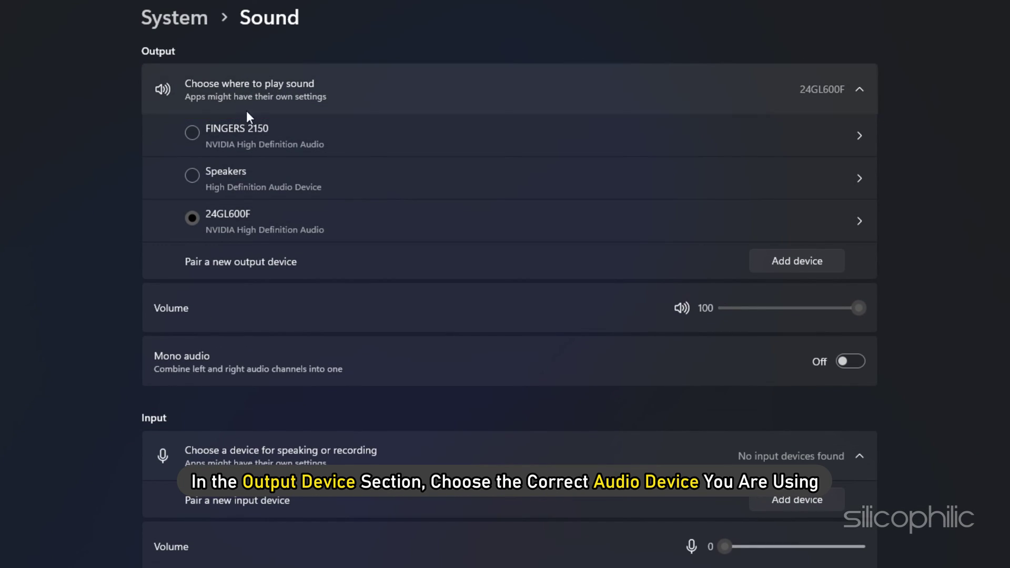
left_click(194, 177)
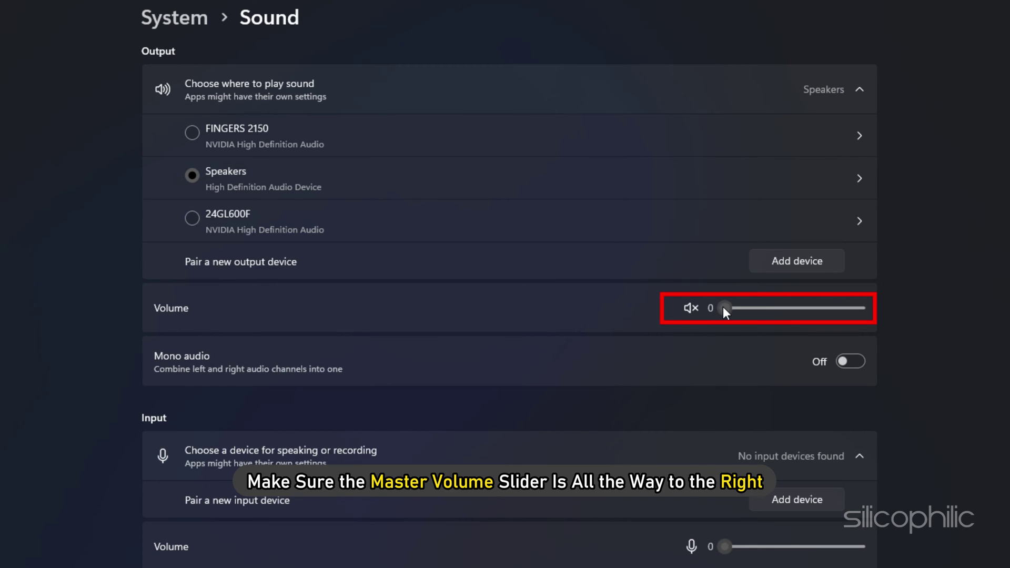
Step: Raise the output volume to 100 and go to the Volume mixer page
left_click_drag(722, 307, 894, 305)
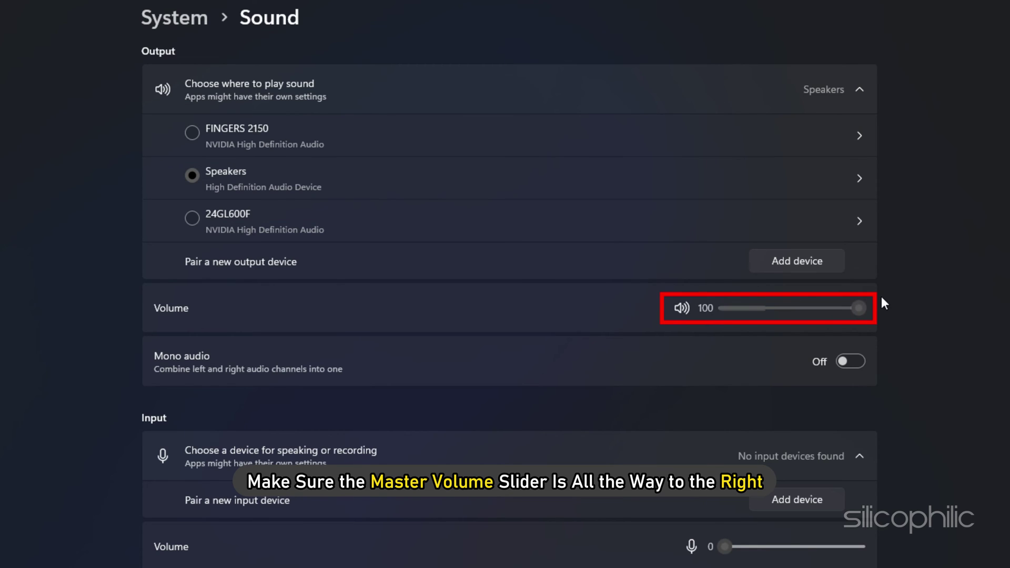
scroll(396, 484, "down", 5)
scroll(396, 485, "down", 1)
left_click(232, 428)
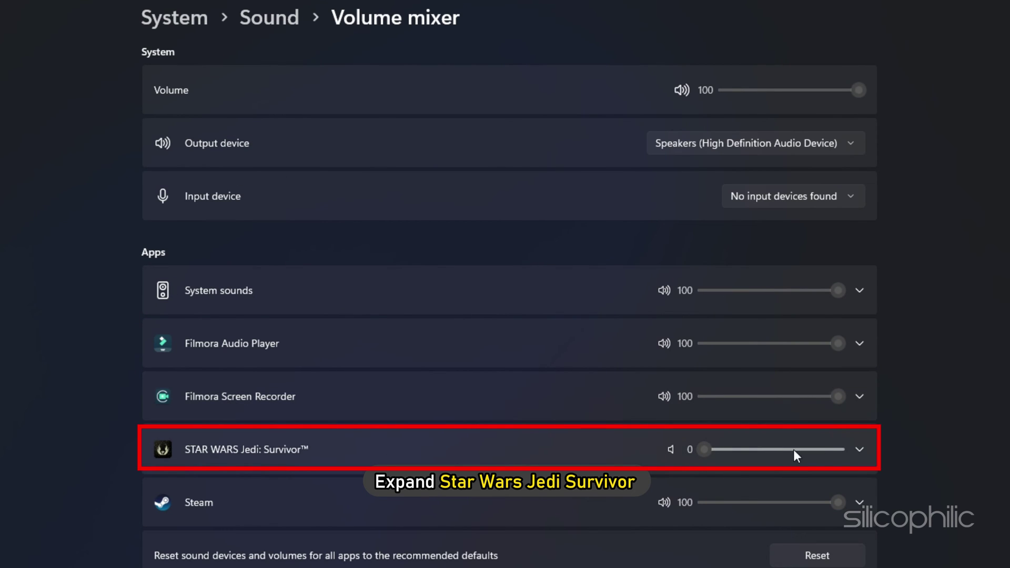
Step: Set Jedi: Survivor's output to Speakers (High Definition Audio Device) with its volume at 100
left_click(857, 449)
scroll(850, 421, "down", 3)
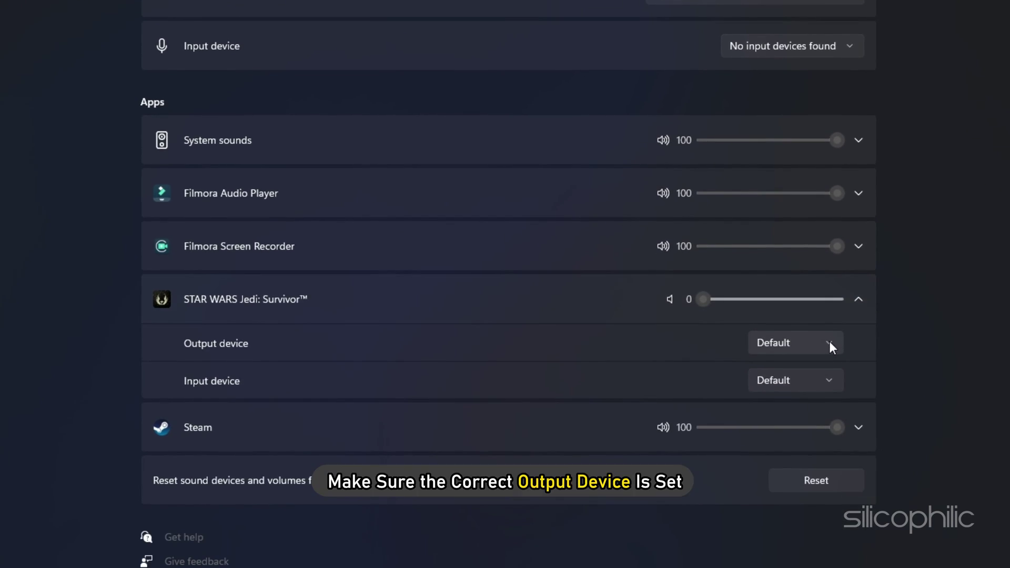
left_click(829, 343)
left_click(837, 397)
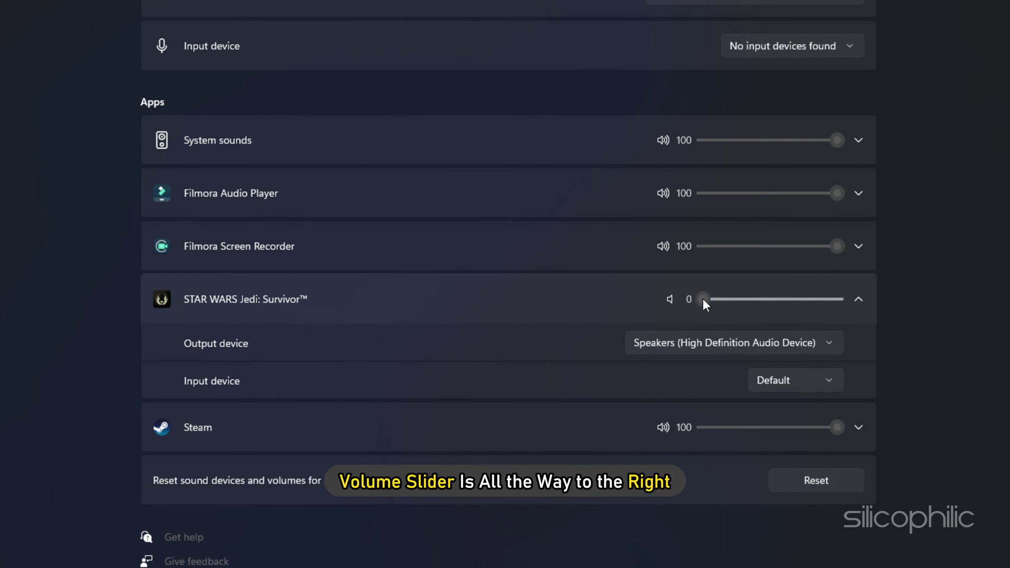
left_click_drag(702, 298, 876, 296)
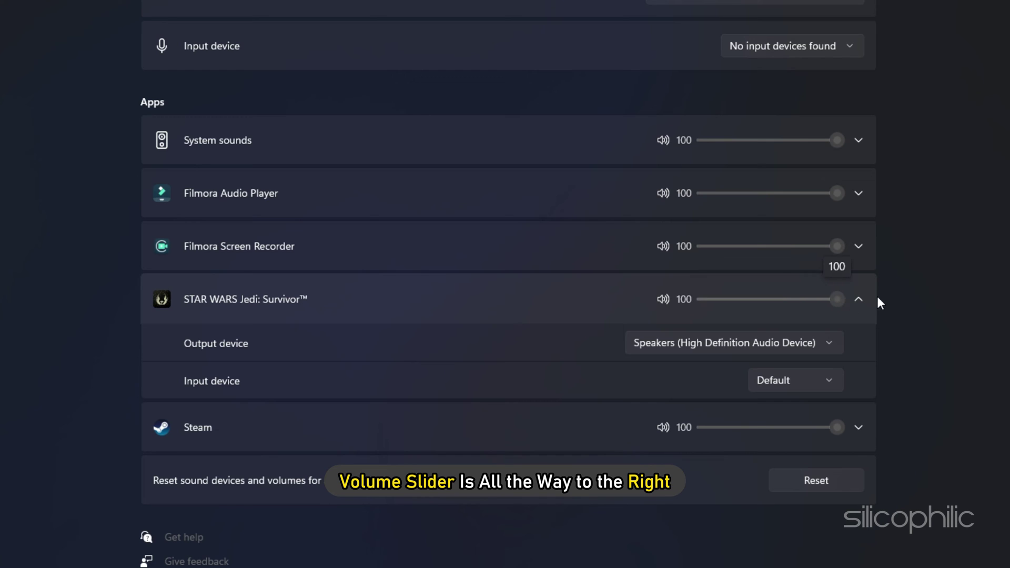